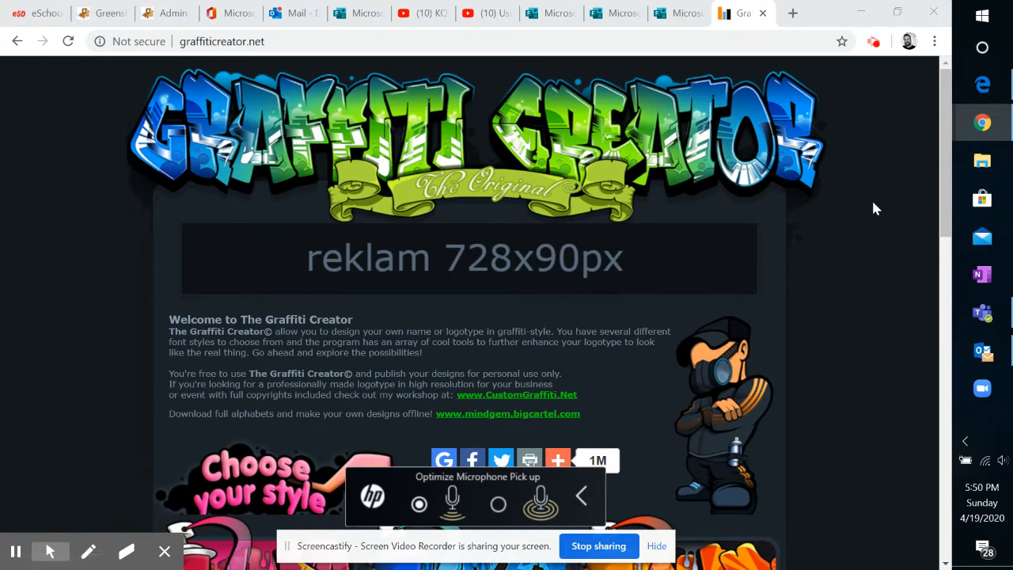
Load the Kodiak font style from the list of graffiti styles.
mouse_move(944, 186)
mouse_down()
mouse_move(944, 220)
mouse_move(952, 158)
mouse_move(938, 235)
mouse_move(942, 184)
mouse_up()
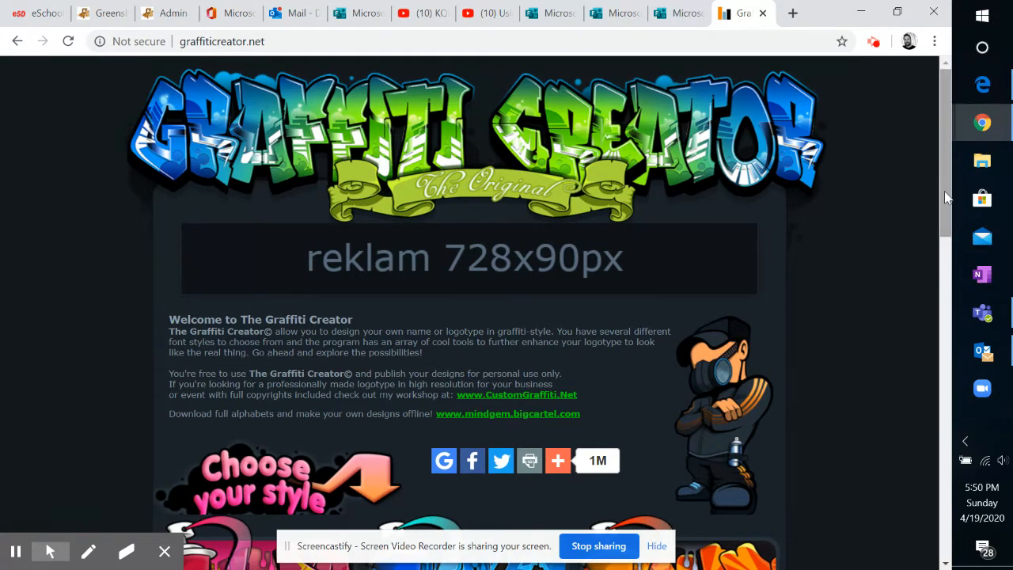
drag(948, 197, 958, 331)
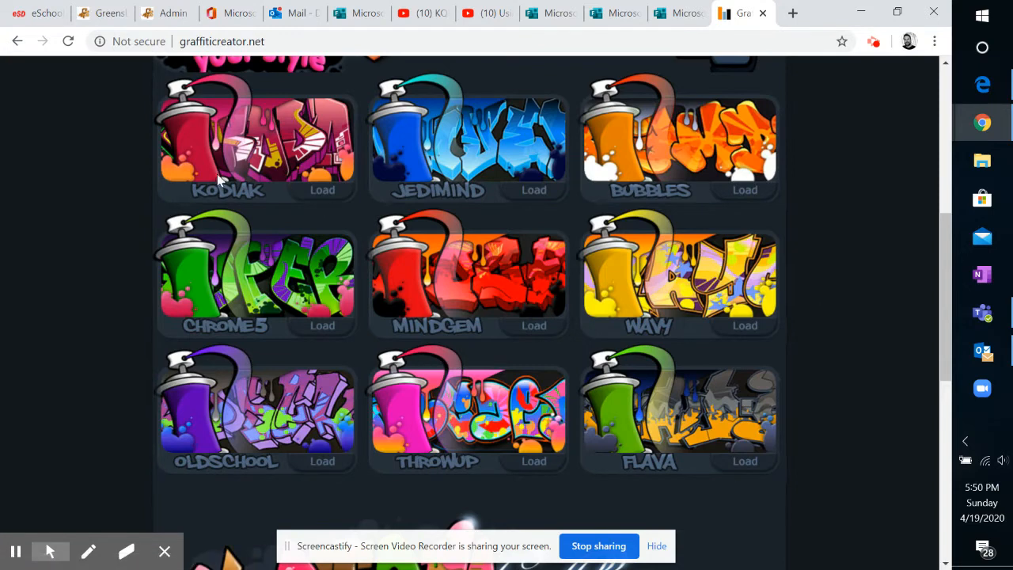
click(320, 192)
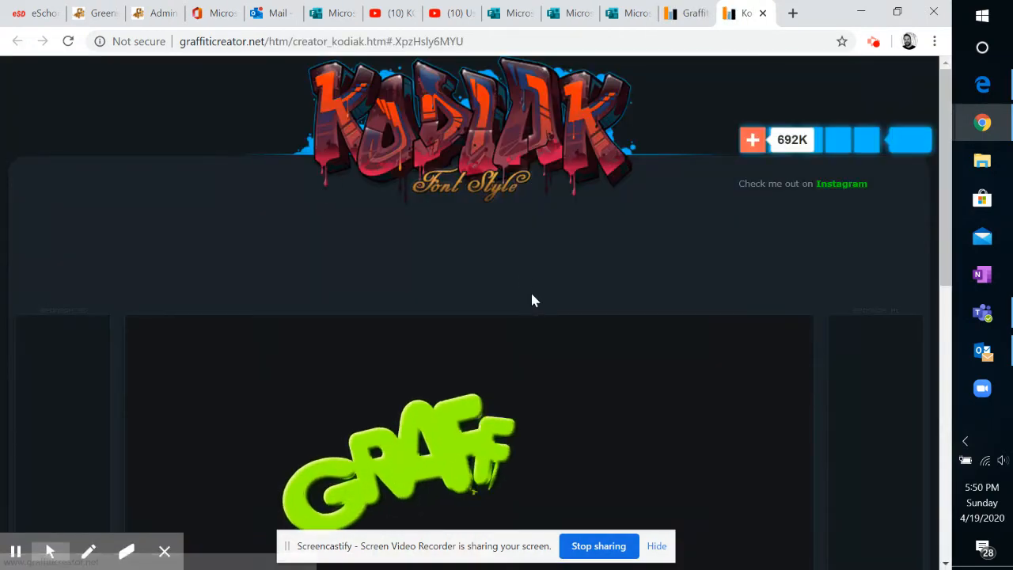
Start the Kodiak creator and generate graffiti lettering from the artist's surname.
drag(944, 216, 943, 236)
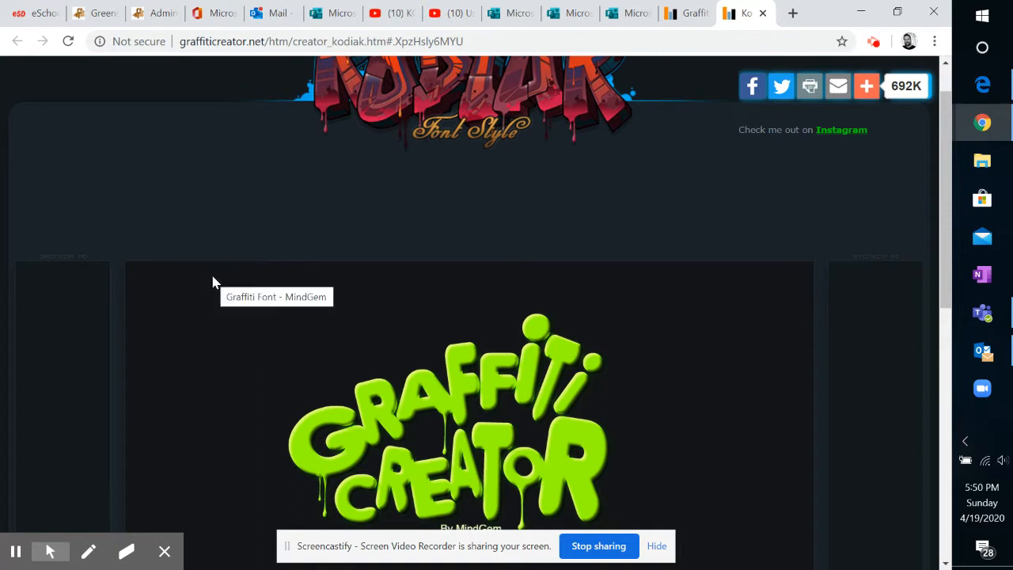
drag(943, 241, 950, 350)
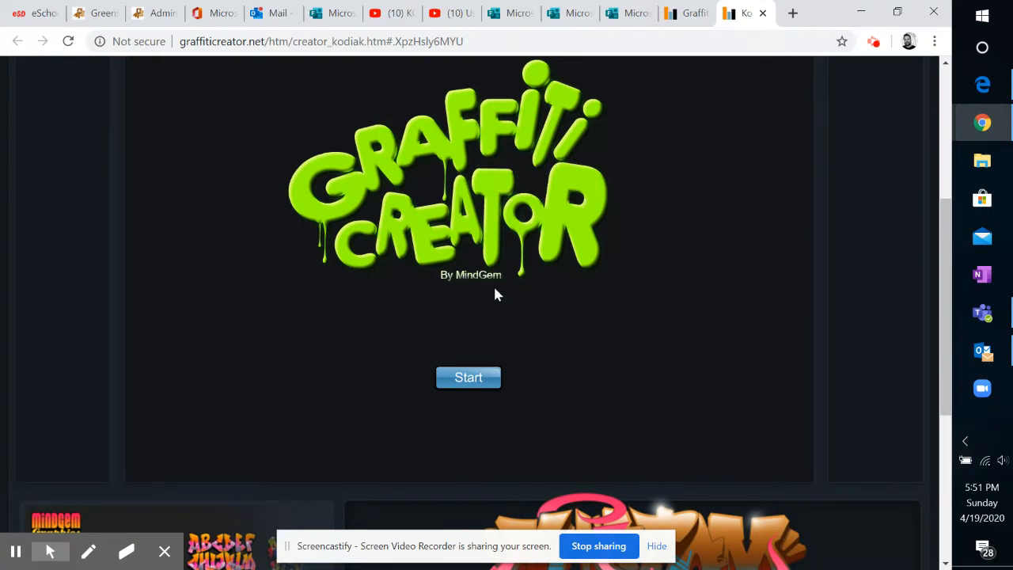
click(471, 377)
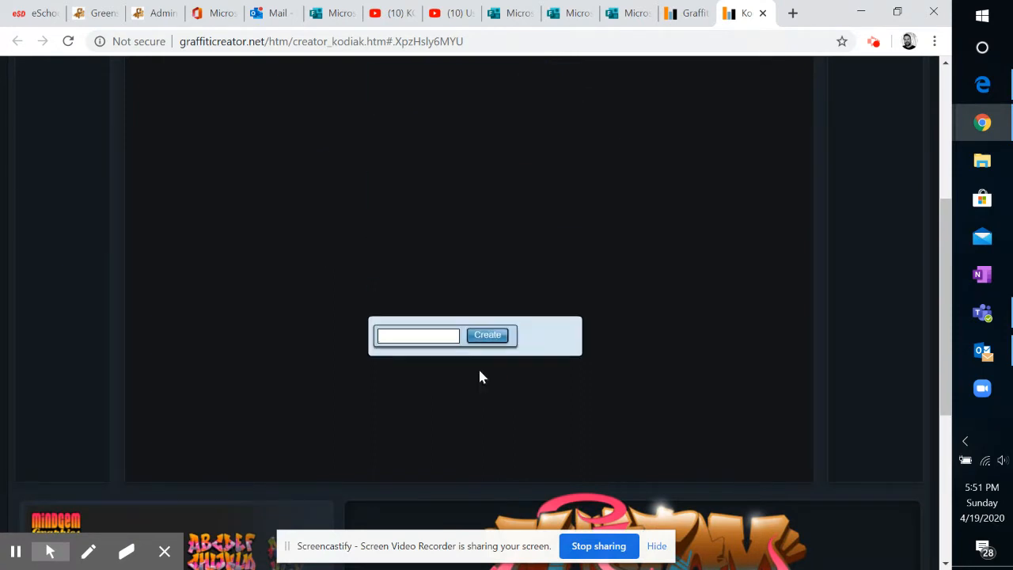
click(412, 228)
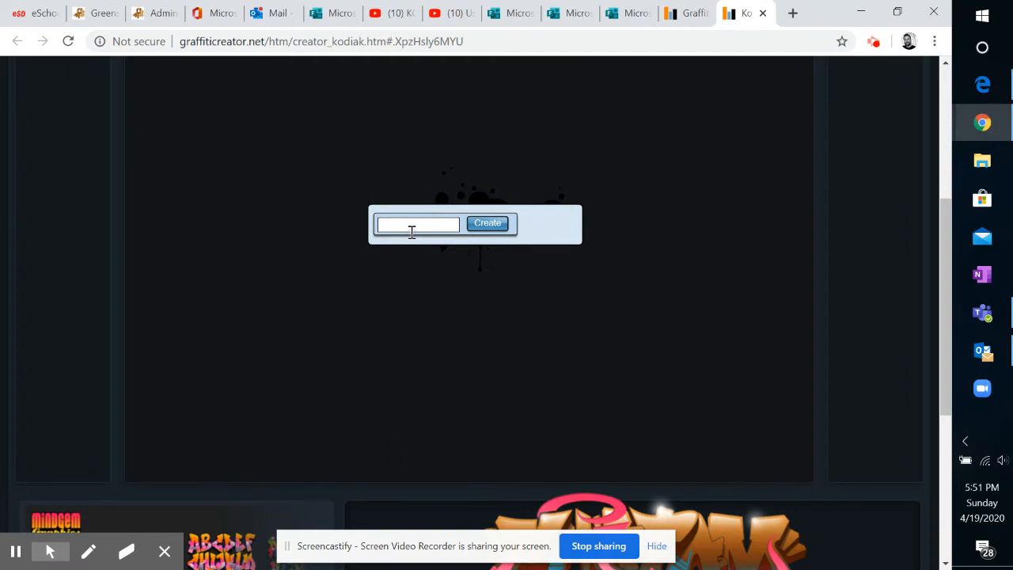
text(AUDIA)
click(489, 223)
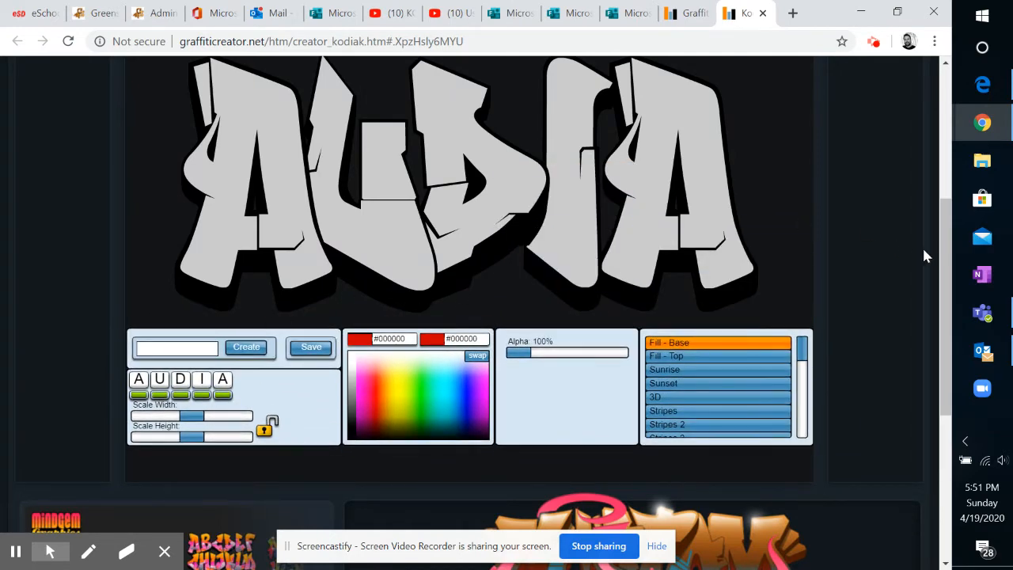
Deactivate every letter except the first A and reduce that letter's scale height.
drag(944, 257, 948, 240)
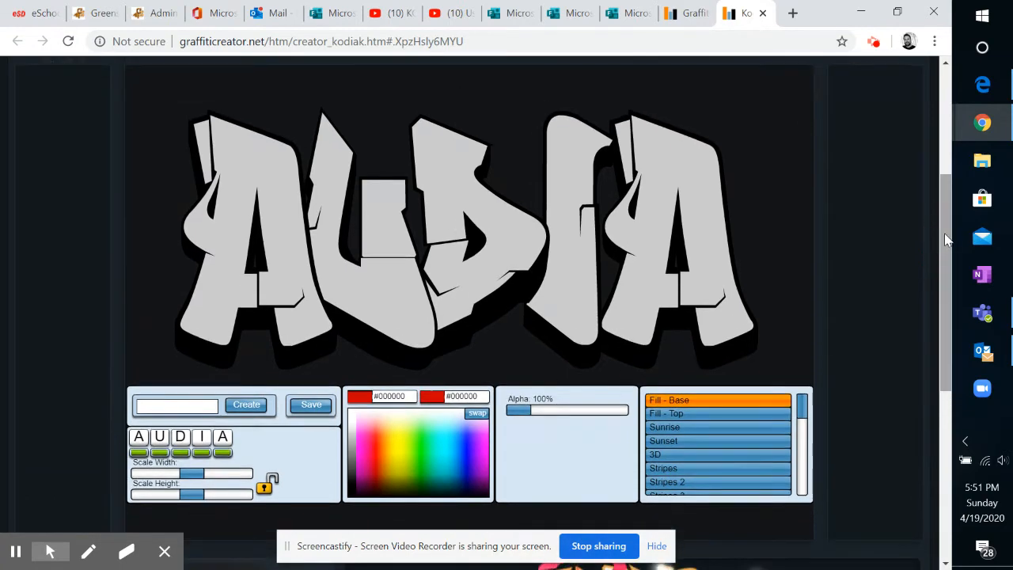
click(180, 455)
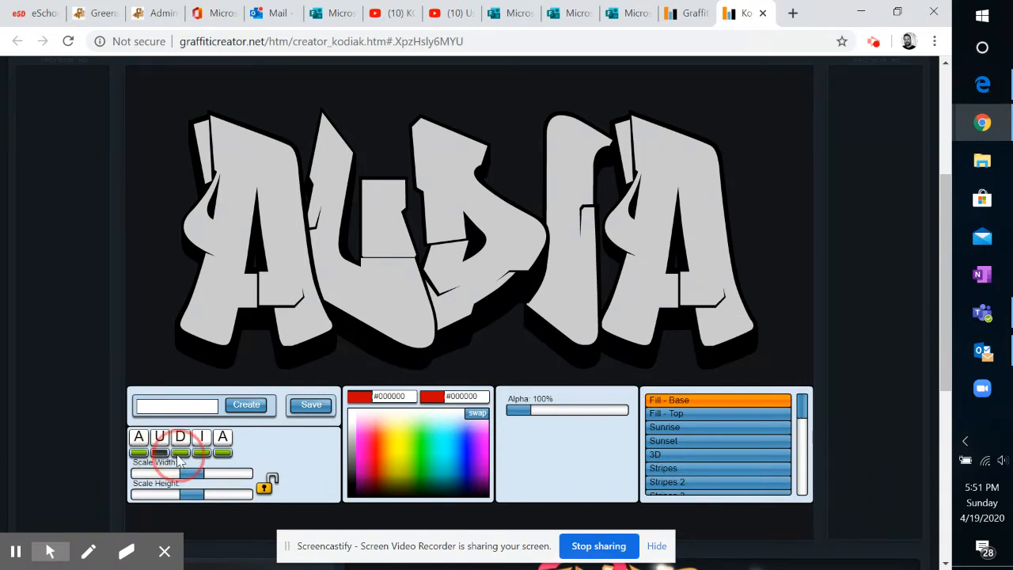
click(203, 453)
click(222, 454)
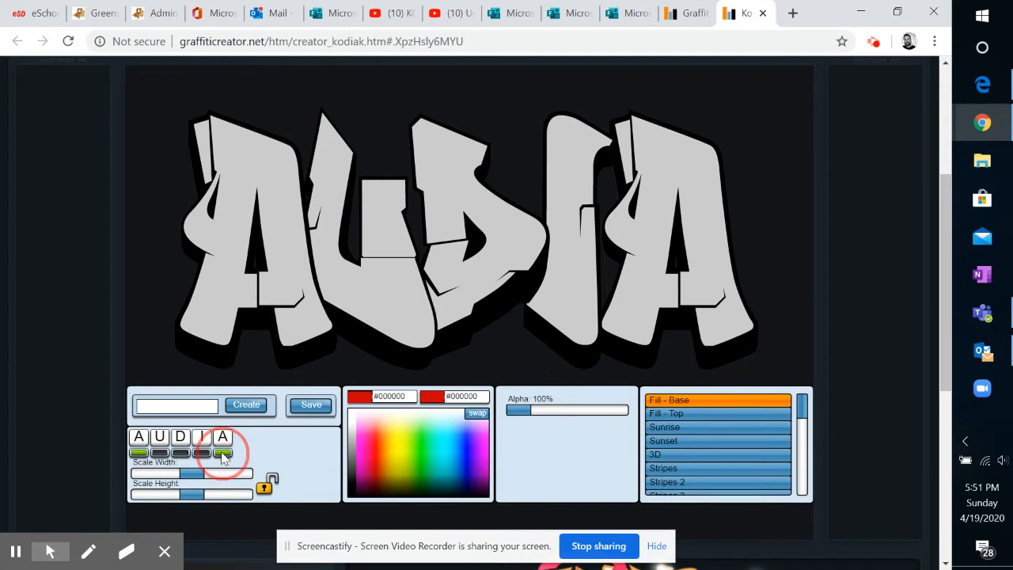
click(192, 472)
drag(192, 472, 141, 495)
Make the U the only active letter, enlarge it in width and height, and shift the first A slightly up and left.
click(138, 452)
click(161, 454)
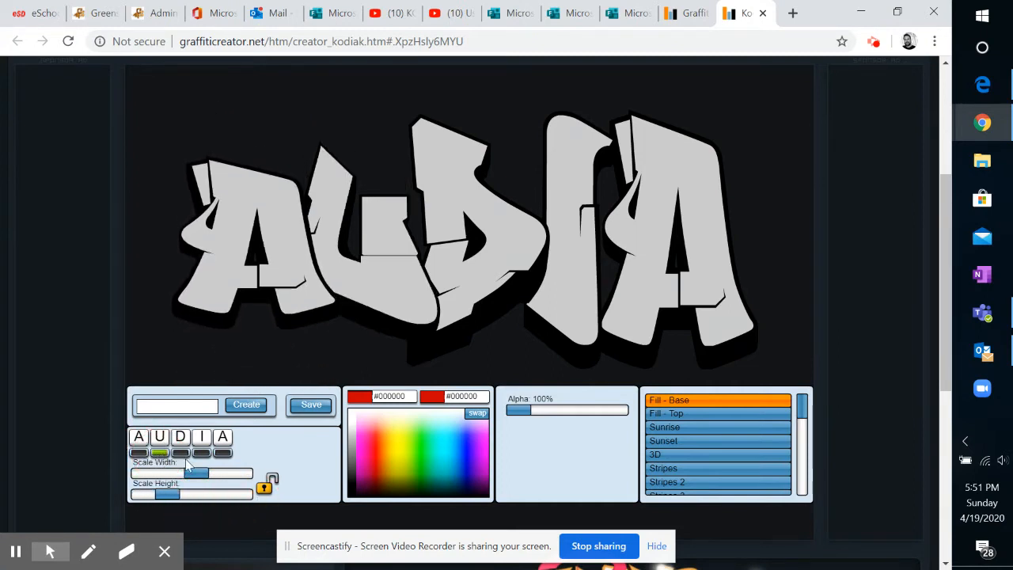
mouse_move(197, 475)
mouse_down()
mouse_move(225, 480)
mouse_move(196, 481)
mouse_move(211, 483)
mouse_up()
mouse_move(236, 252)
mouse_down()
mouse_move(258, 294)
mouse_move(253, 247)
mouse_move(224, 235)
mouse_up()
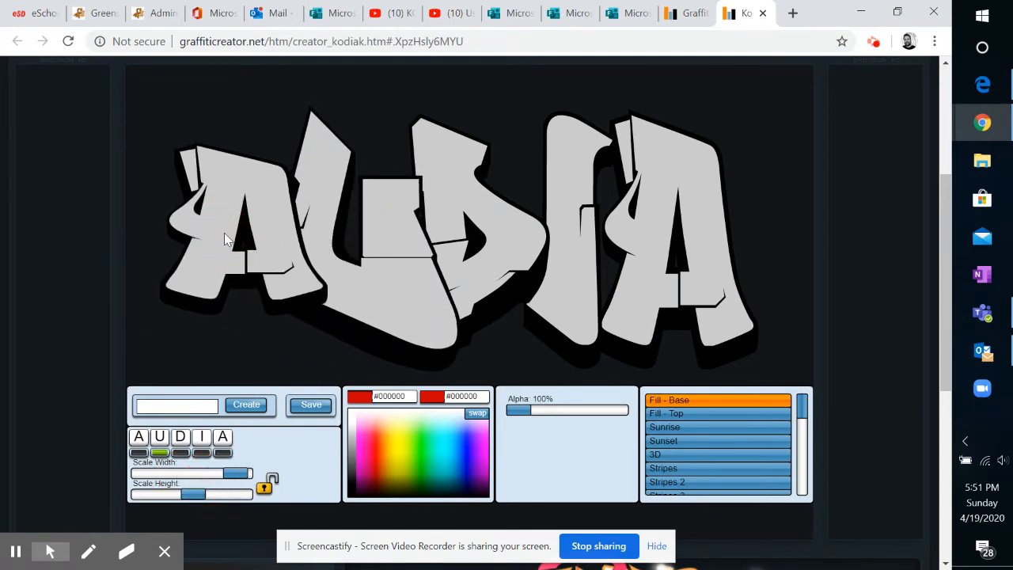
Fill the base of the letter U with yellow (#FEEC0D).
click(375, 416)
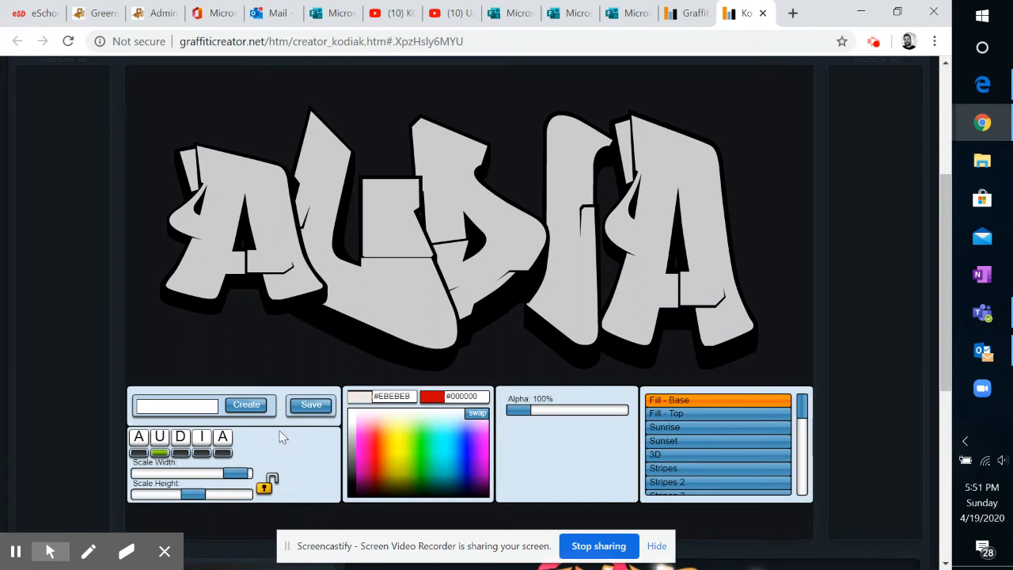
click(463, 423)
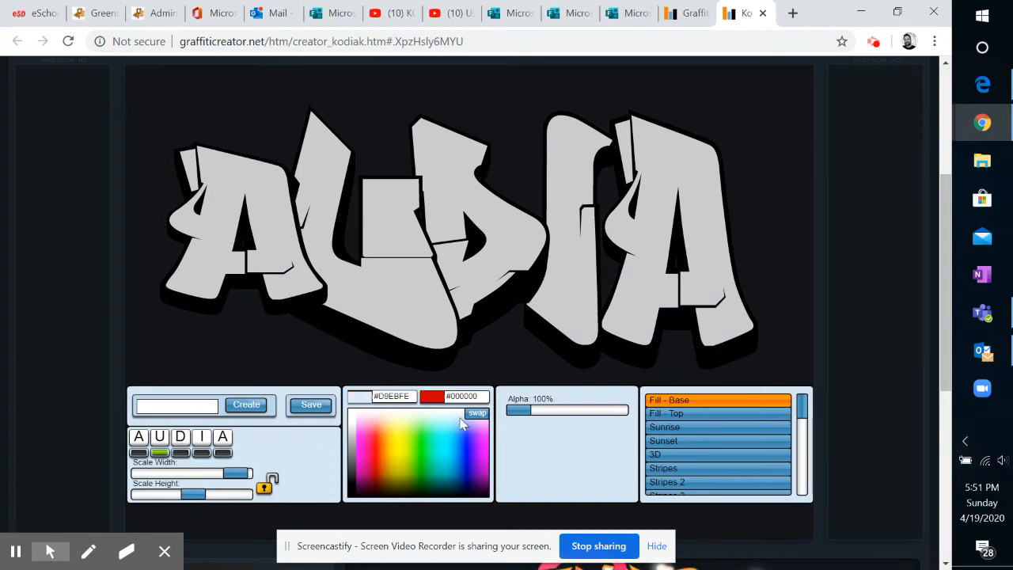
click(393, 443)
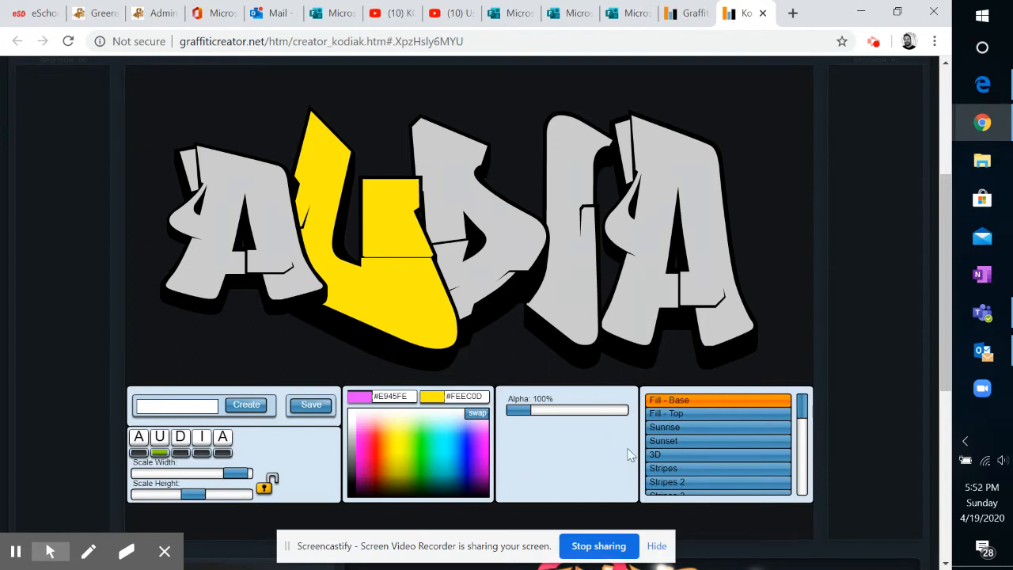
Add the top fill to the lettering and color it cyan (#F5F5) on the letter U.
click(674, 415)
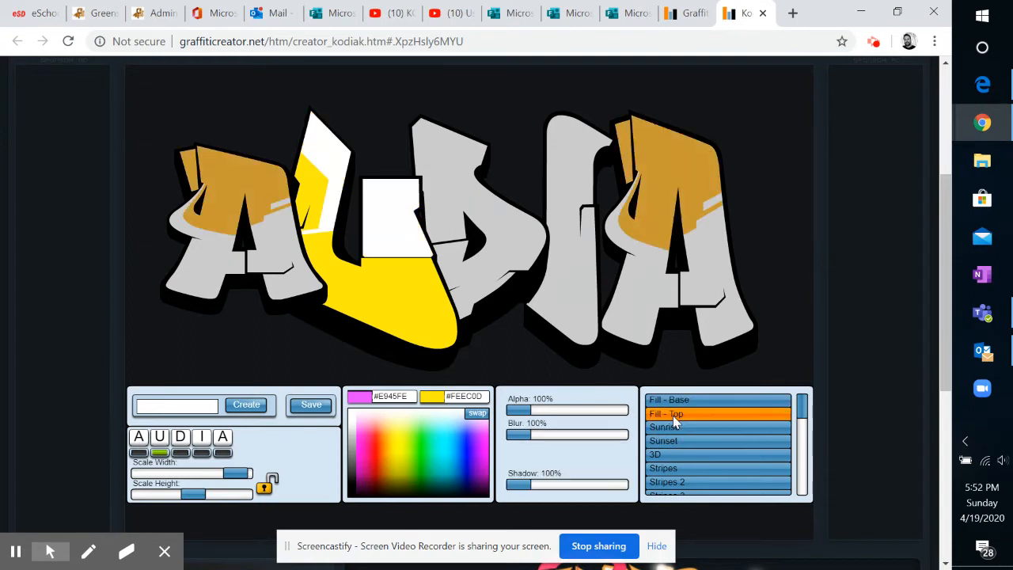
click(406, 465)
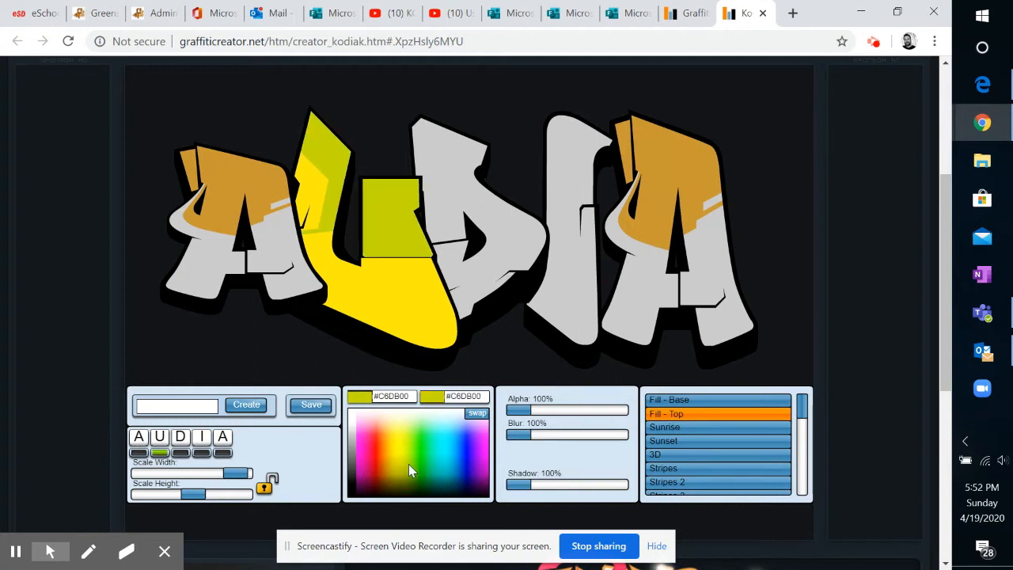
click(426, 465)
click(446, 455)
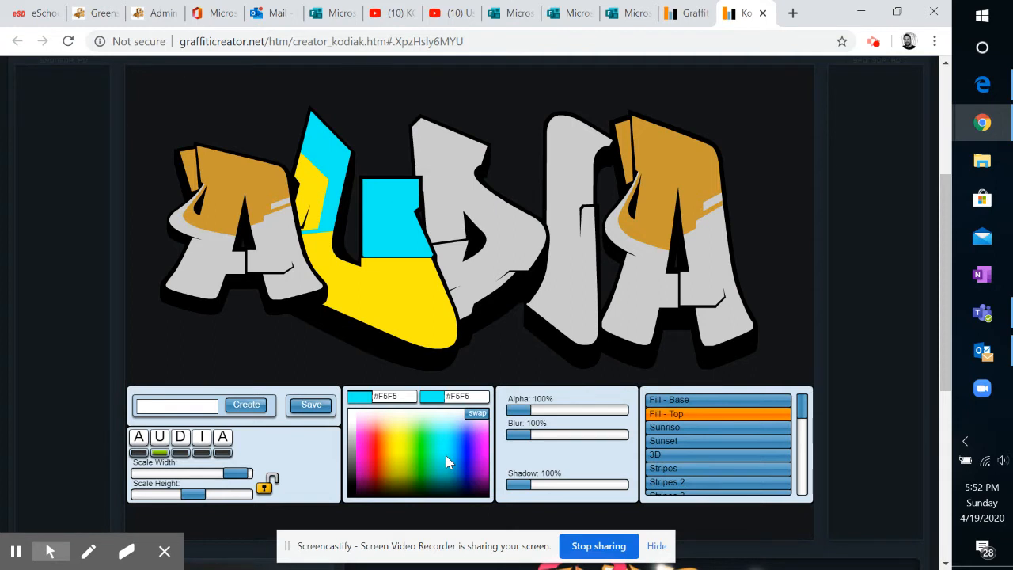
Add the Sunrise and Sunset gradients to the lettering and set the U's Sunrise color to red (#FF0922).
click(670, 431)
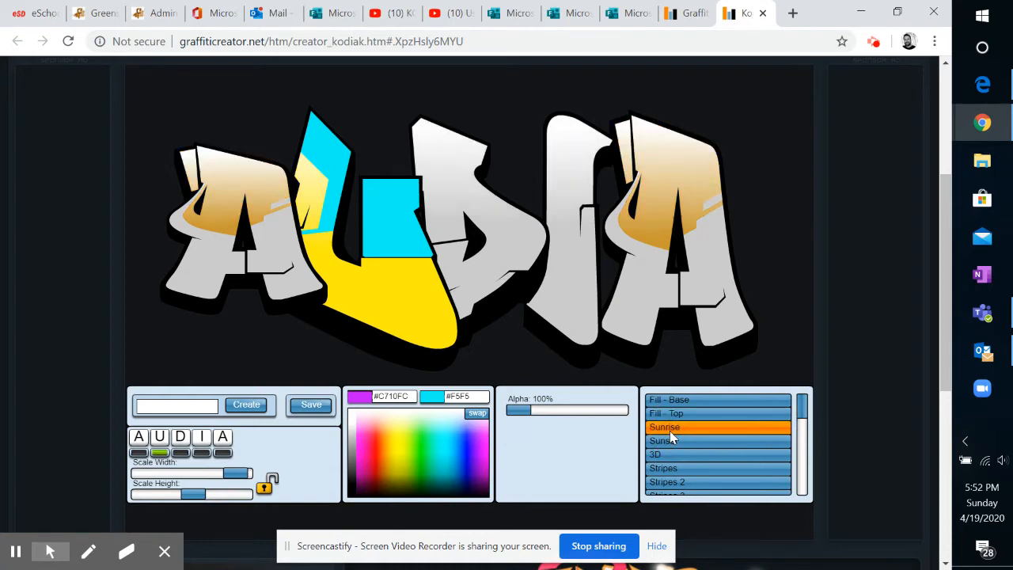
click(670, 441)
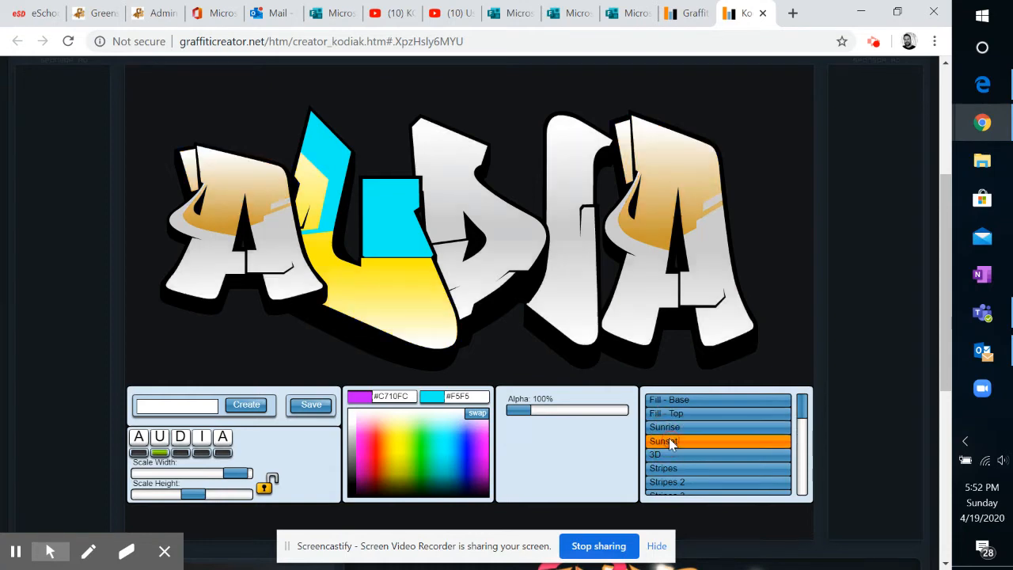
click(679, 427)
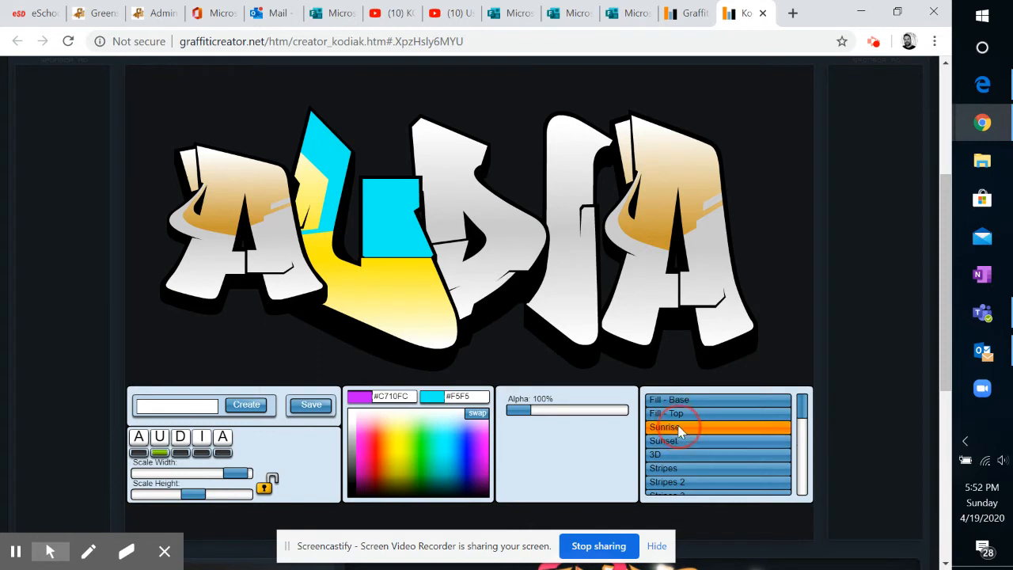
click(470, 469)
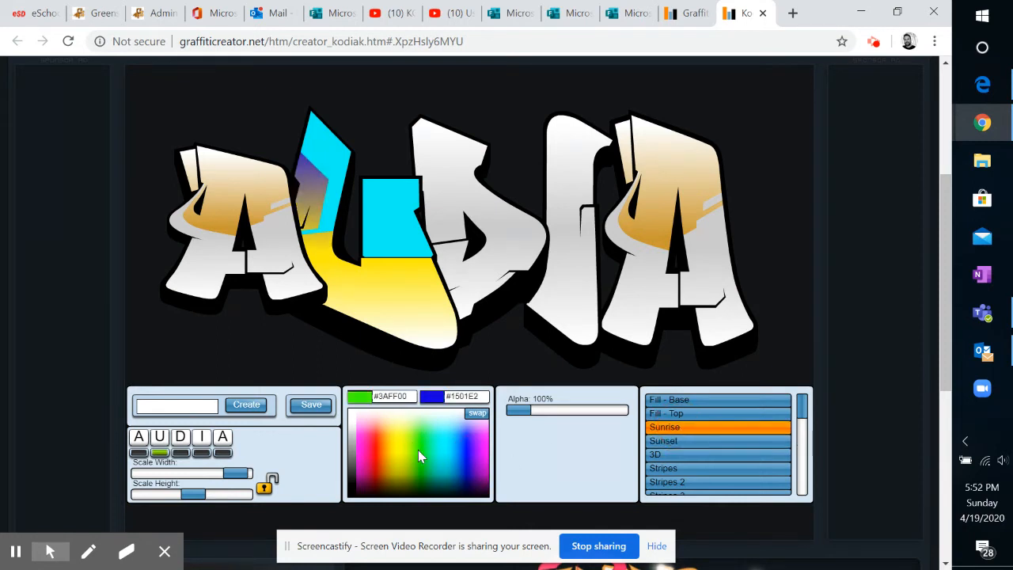
click(404, 475)
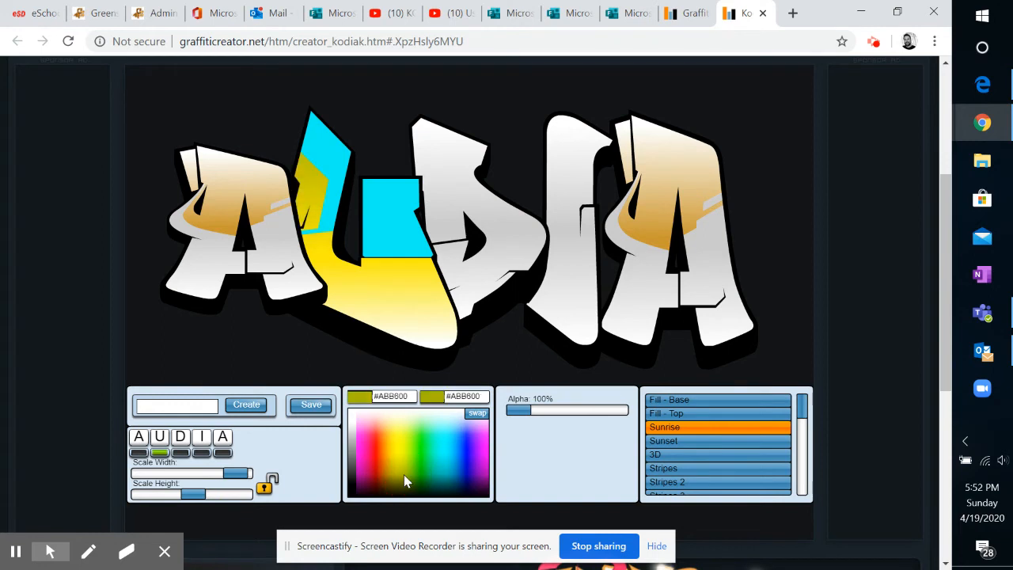
click(404, 445)
click(375, 448)
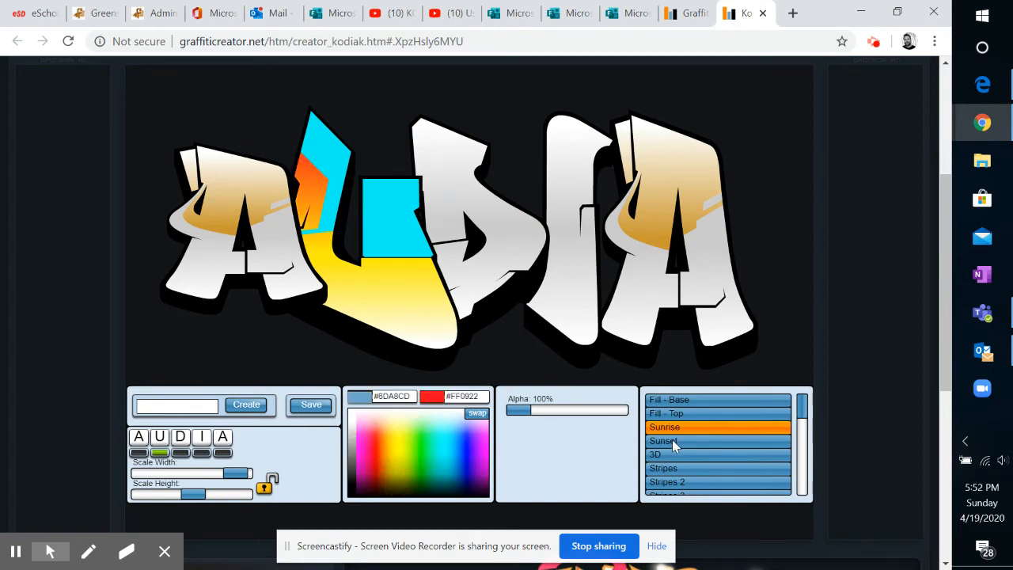
Set the Sunset gradient color of the letter U to pink (#FF17CC).
click(672, 439)
click(369, 425)
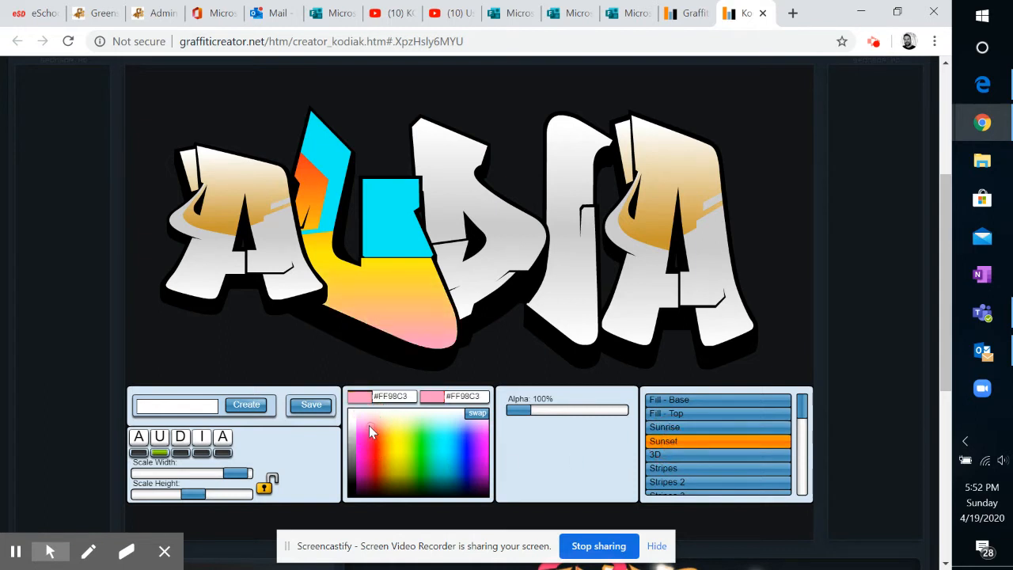
click(367, 419)
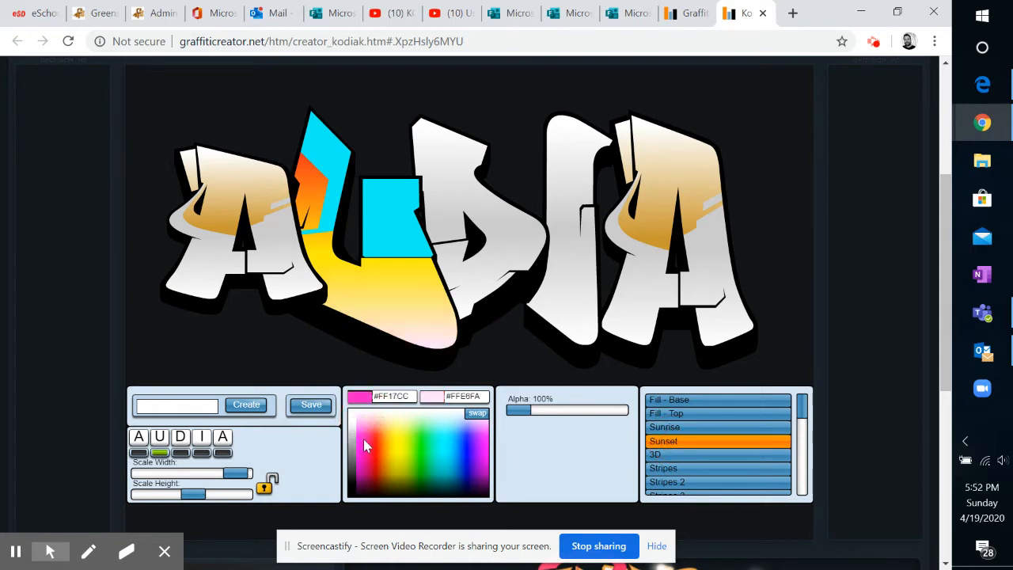
click(365, 444)
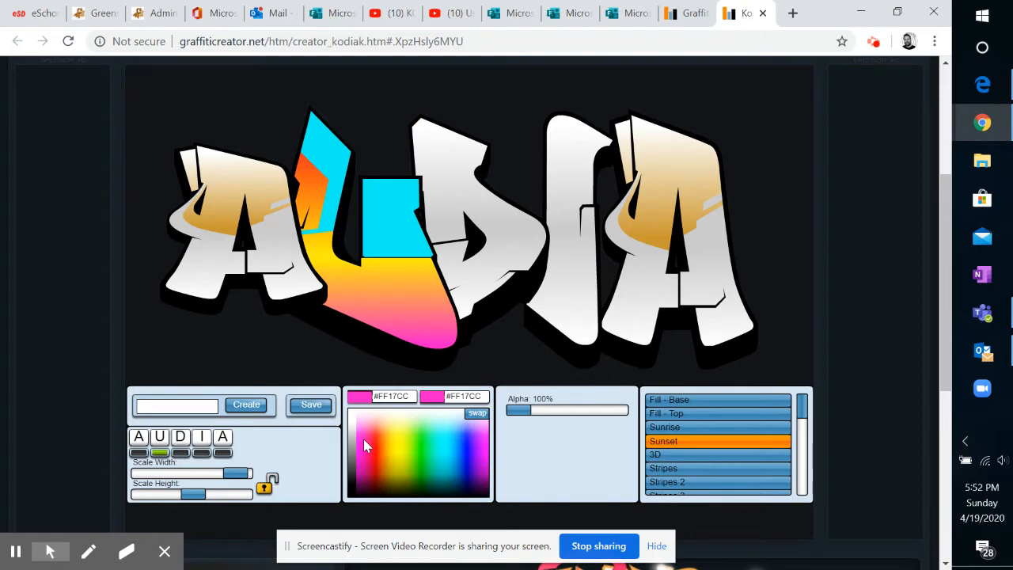
Color the U's 3D effect blue (#59EA) and its first Stripes effect cyan (#FFFD).
click(687, 456)
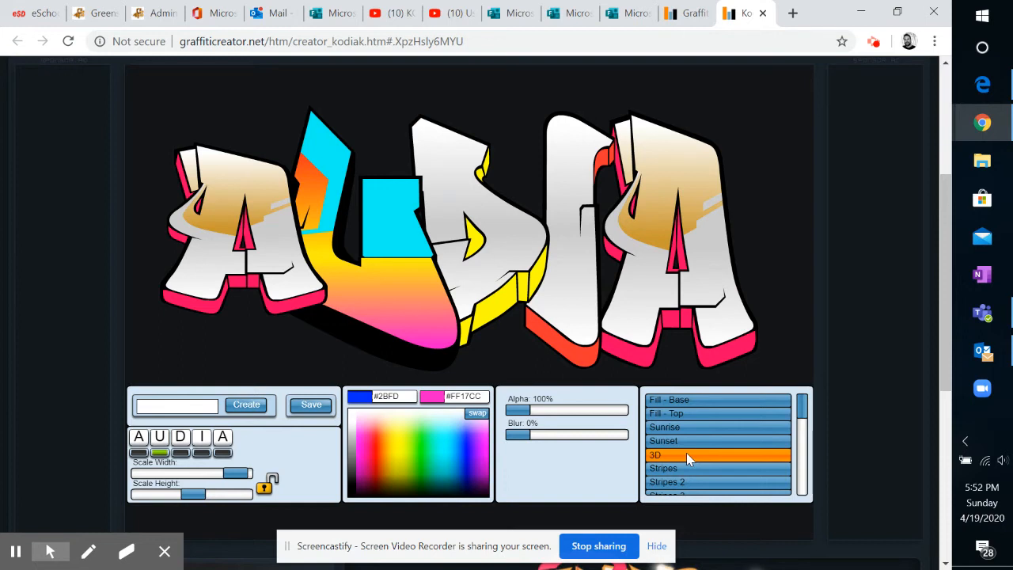
drag(437, 445, 463, 467)
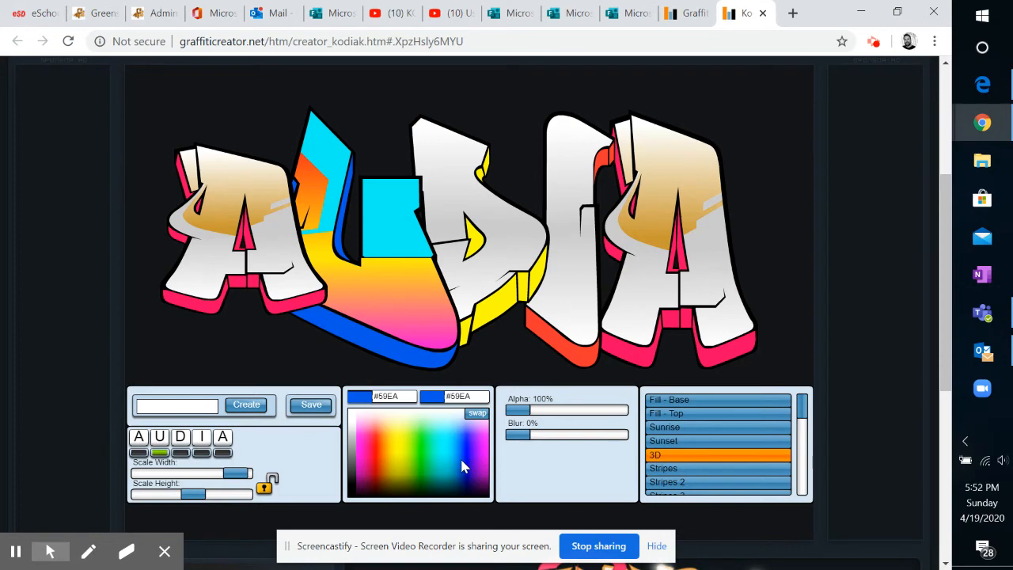
click(675, 471)
drag(429, 457, 444, 449)
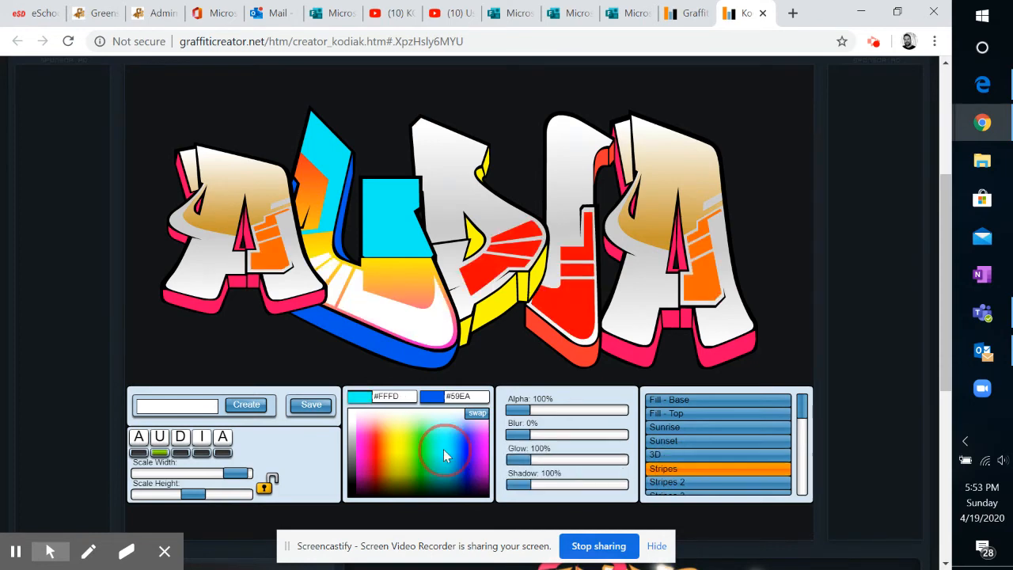
Add the Stripes 2 and Stripes 3 effects, coloring them yellow (#FEEC15) and pink (#FE4685) respectively on the letter U.
click(693, 482)
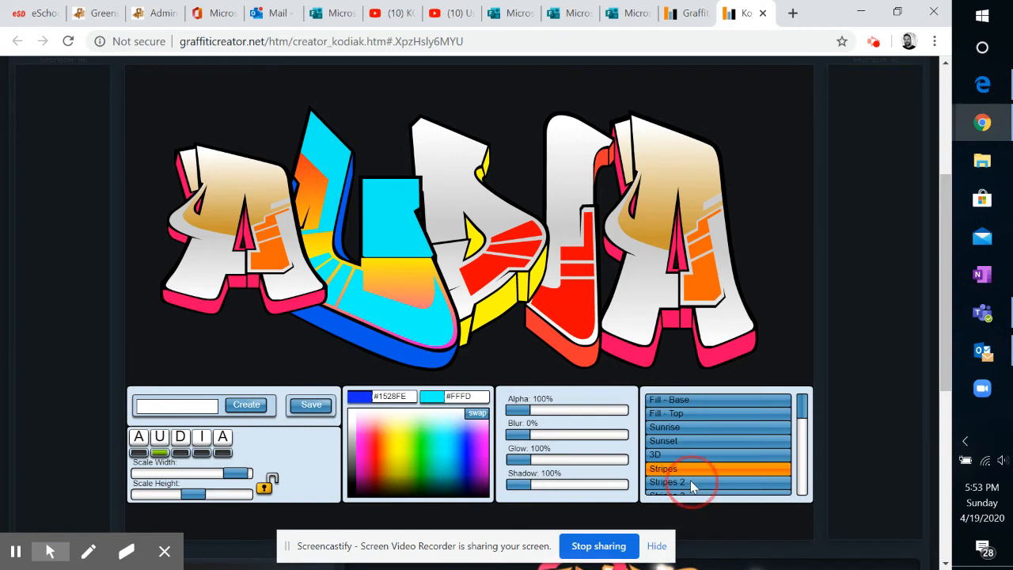
click(393, 439)
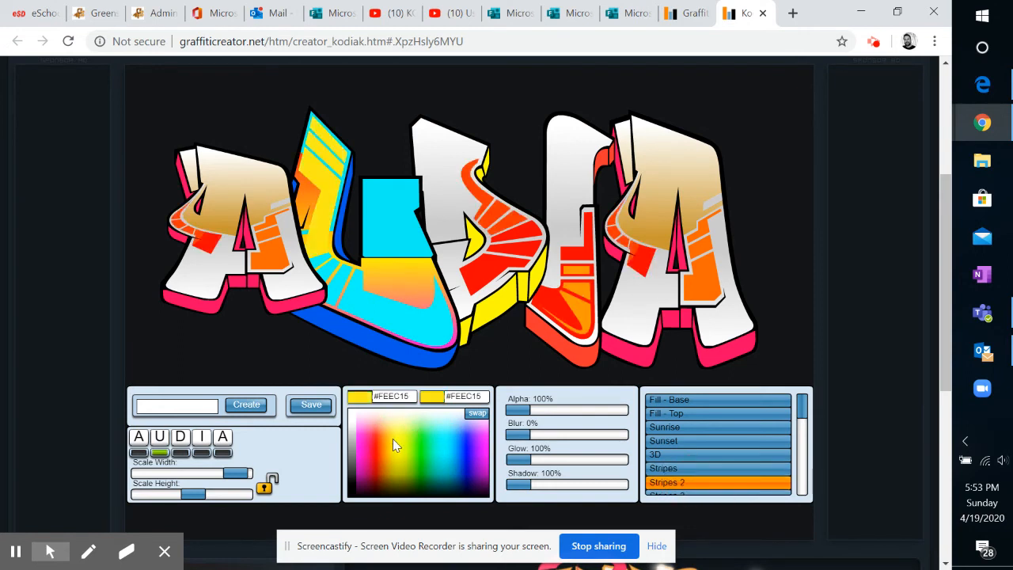
click(806, 463)
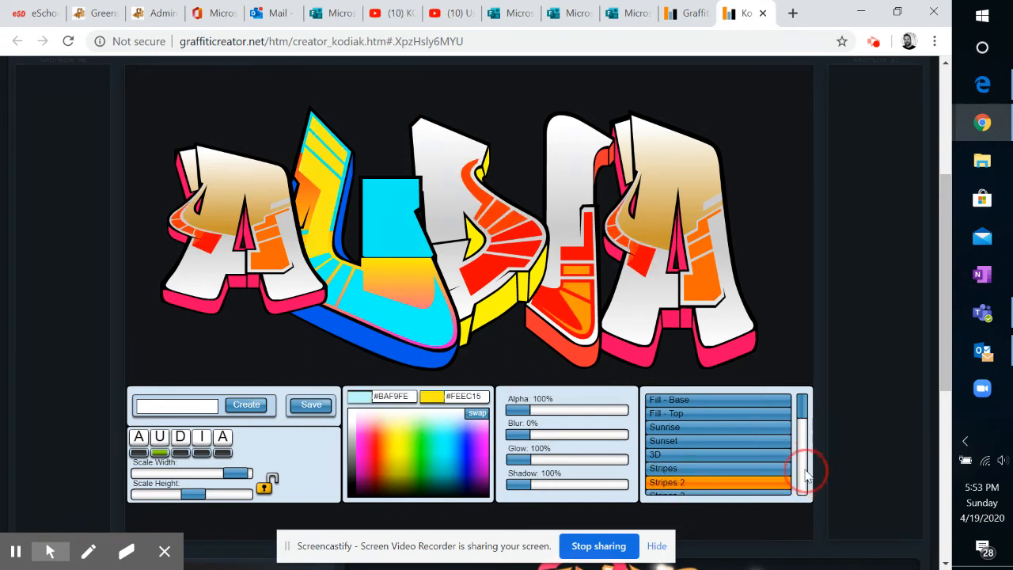
click(762, 496)
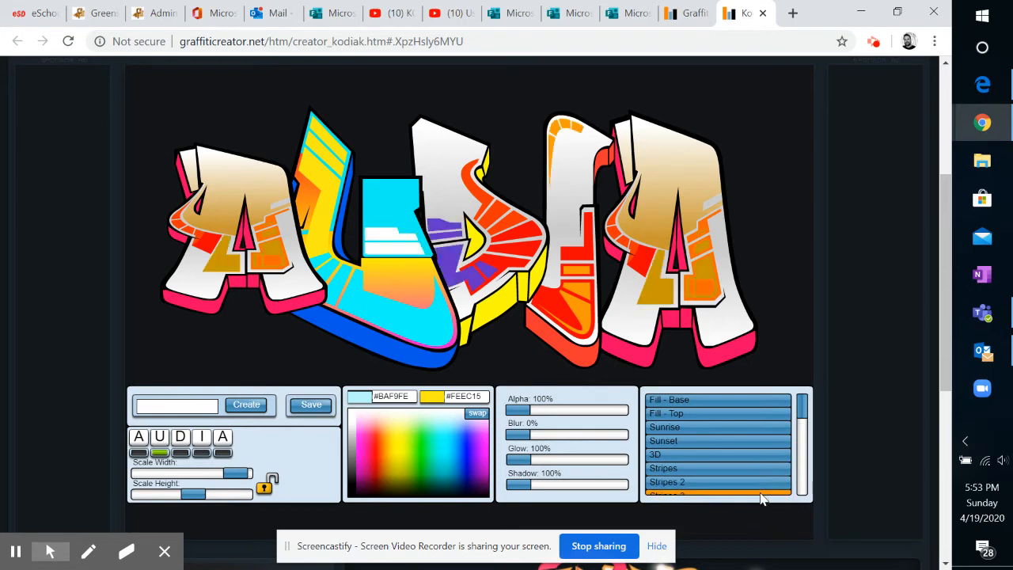
click(439, 442)
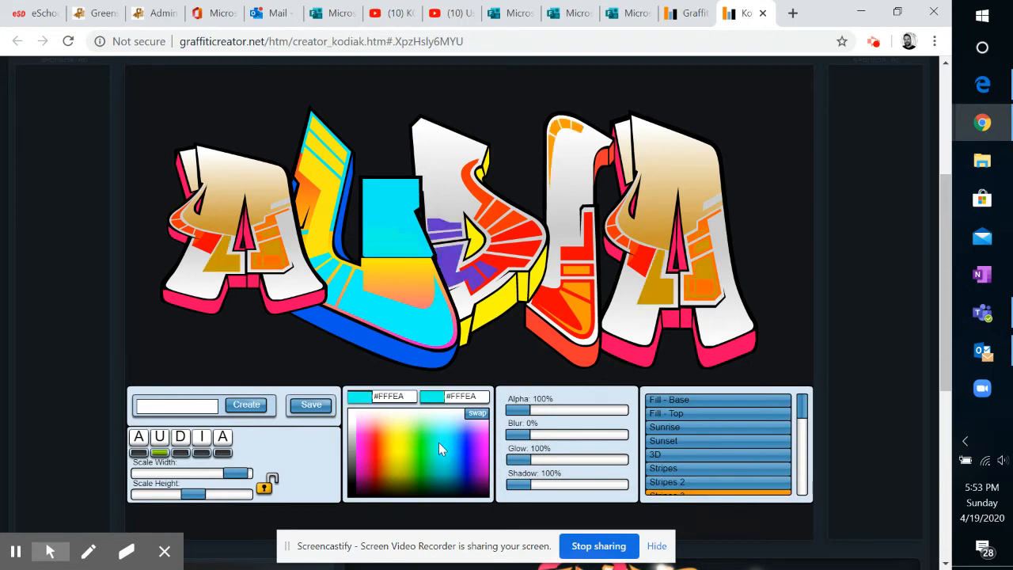
click(370, 432)
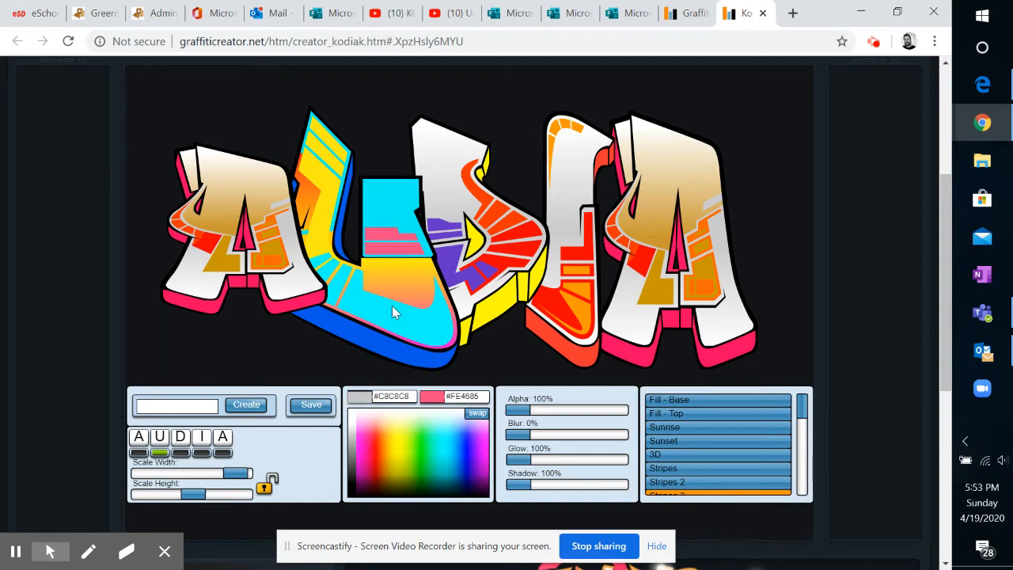
Include all five letters in the selection and recolor their Stripes 3 effect, trying yellow (#FBFF10) and settling on red (#FE2D3B).
click(139, 454)
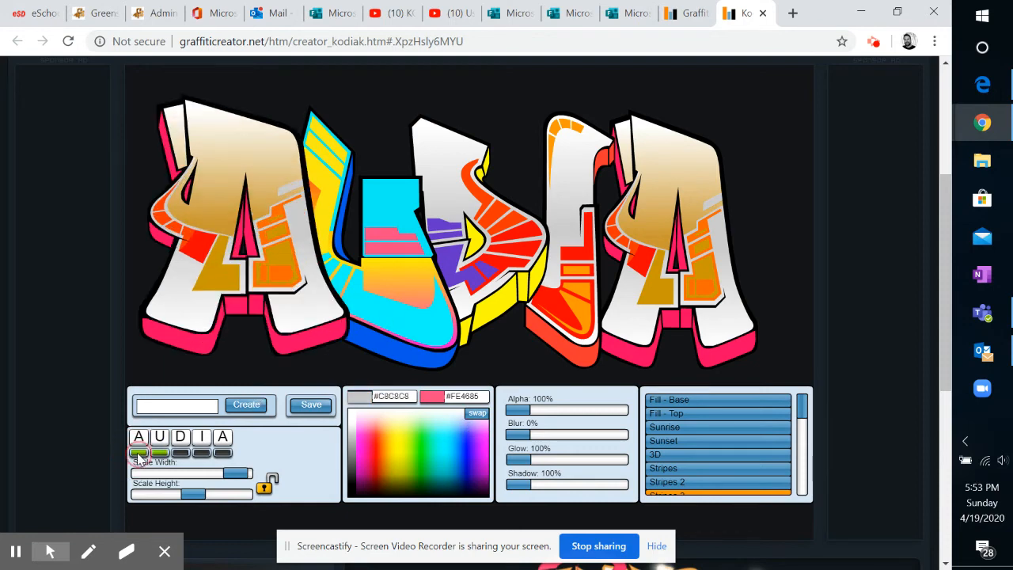
click(182, 455)
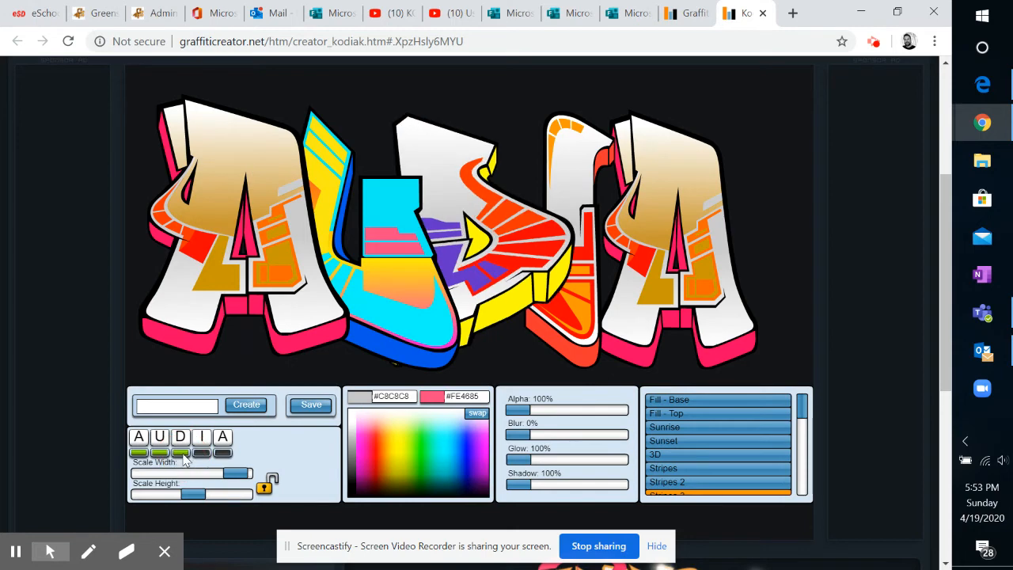
click(202, 453)
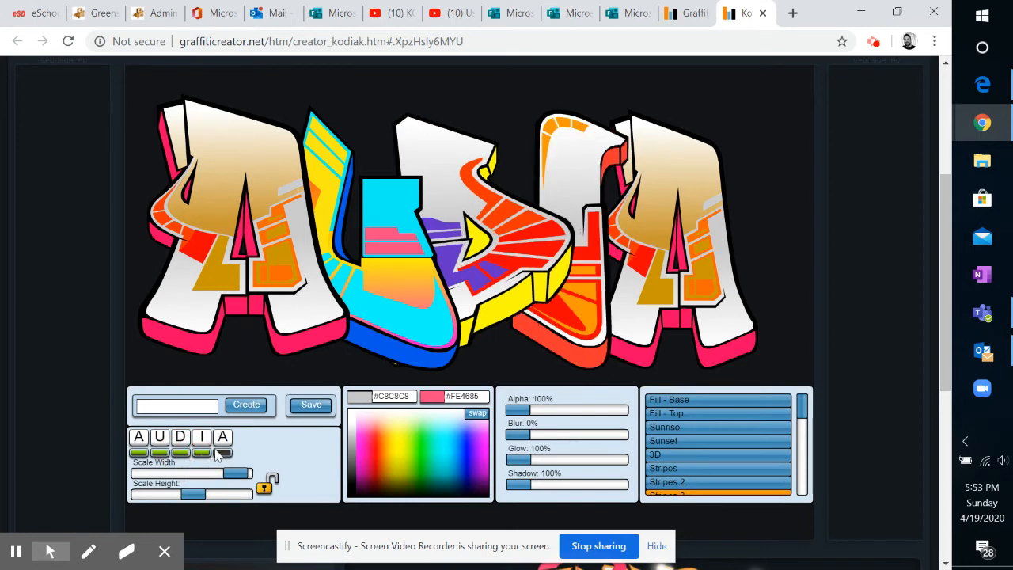
click(224, 454)
click(224, 454)
click(400, 441)
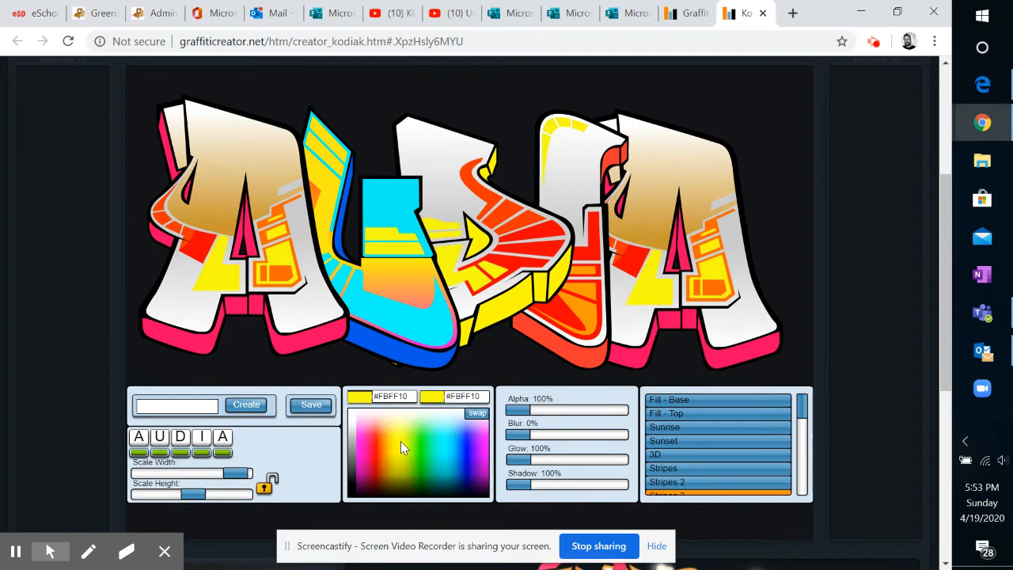
Color the base fill of all letters cyan-blue (#D7E3) and their top fill green (#FFB0).
click(679, 401)
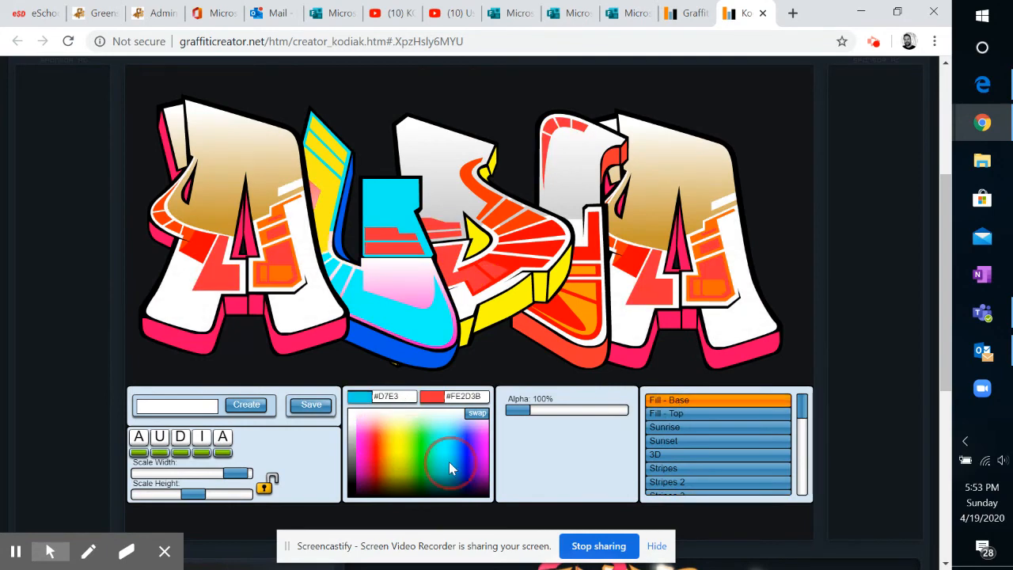
click(450, 469)
click(668, 416)
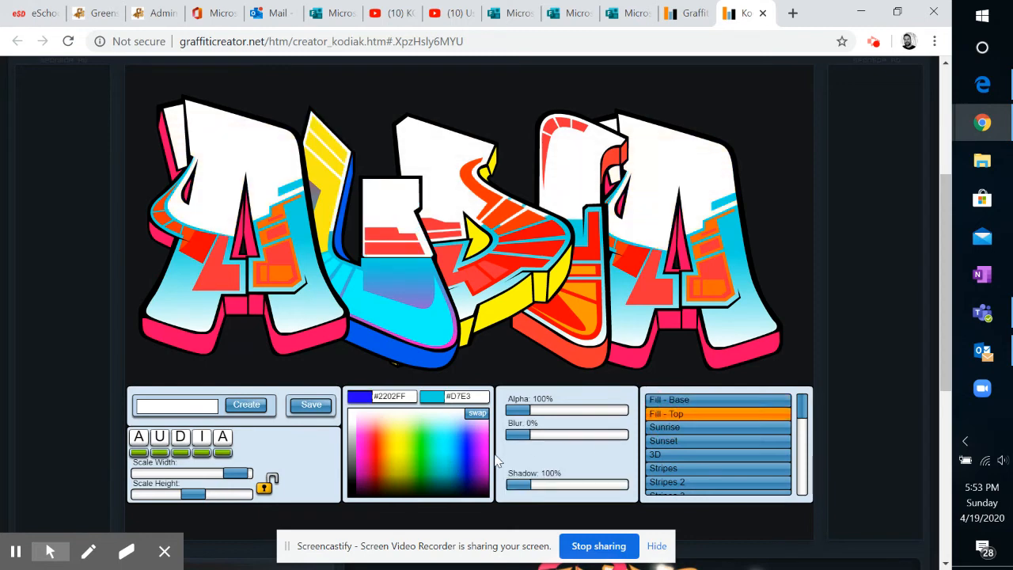
click(433, 452)
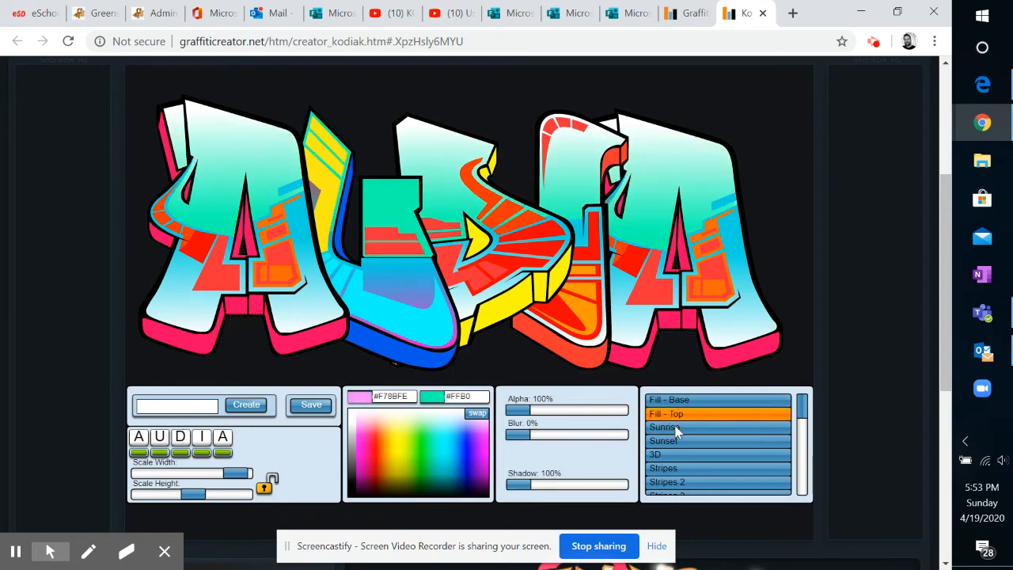
Set the Sunrise gradient of all letters to turquoise (#FED2) after trying bright green (#6EFF15).
click(674, 427)
click(442, 443)
click(418, 445)
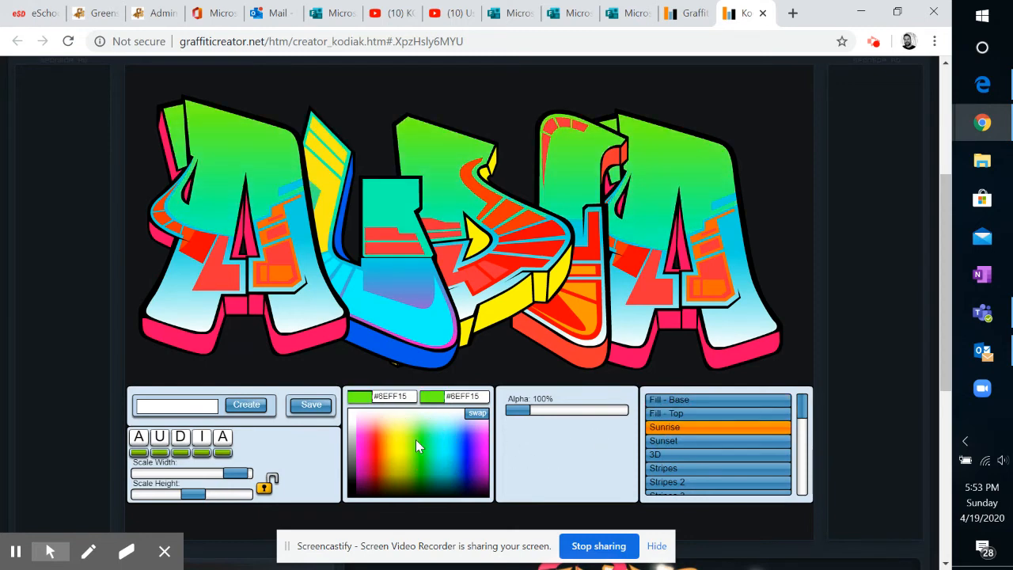
click(417, 442)
click(436, 454)
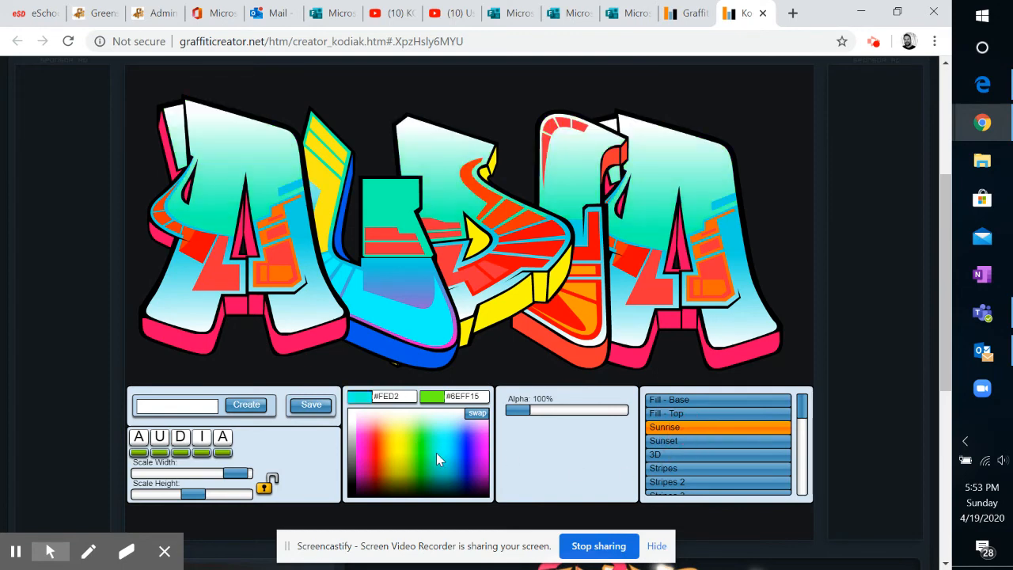
Move the letter U slightly up and to the left, and reduce the height scale of all letters a little.
click(391, 236)
click(385, 266)
click(388, 253)
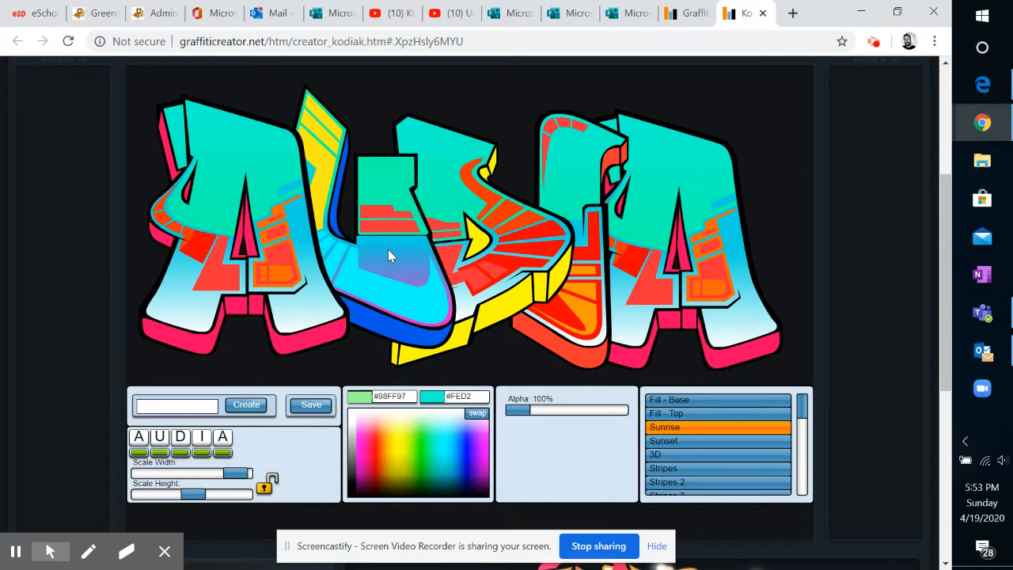
click(431, 465)
mouse_move(198, 494)
mouse_down()
mouse_move(252, 495)
mouse_move(181, 495)
mouse_up()
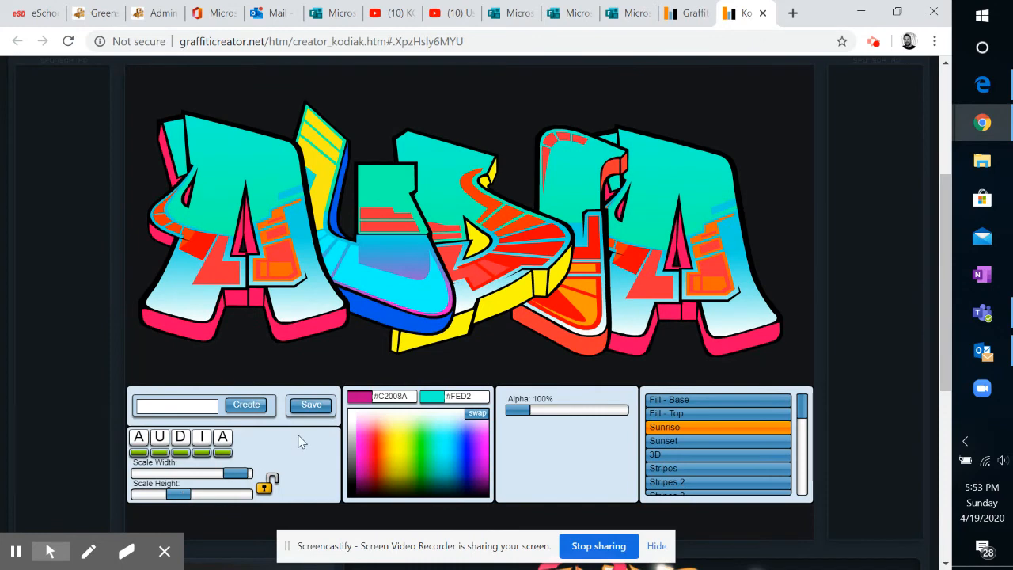
click(411, 453)
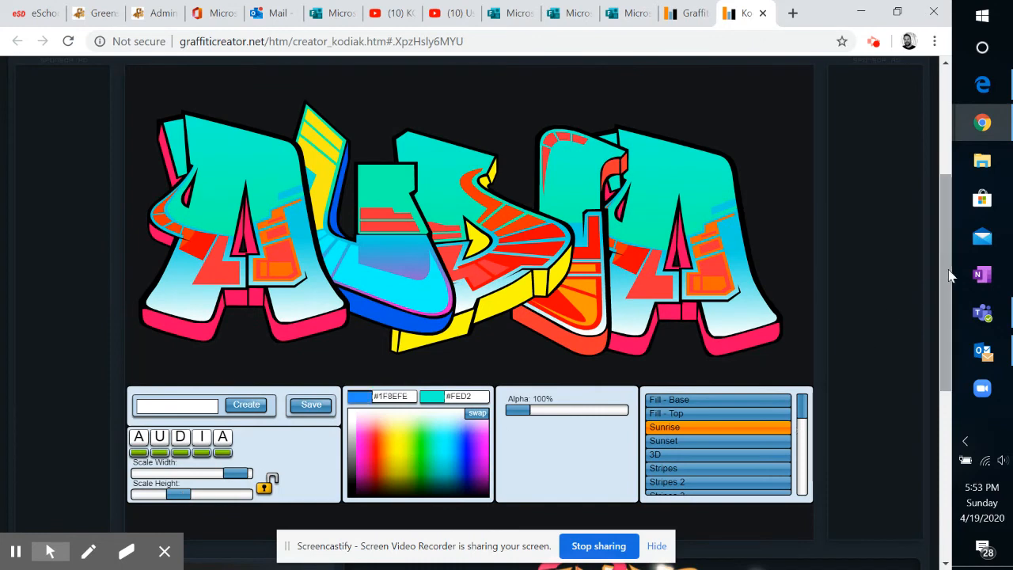
mouse_move(951, 283)
mouse_down()
mouse_move(930, 472)
mouse_move(936, 252)
mouse_move(936, 271)
mouse_up()
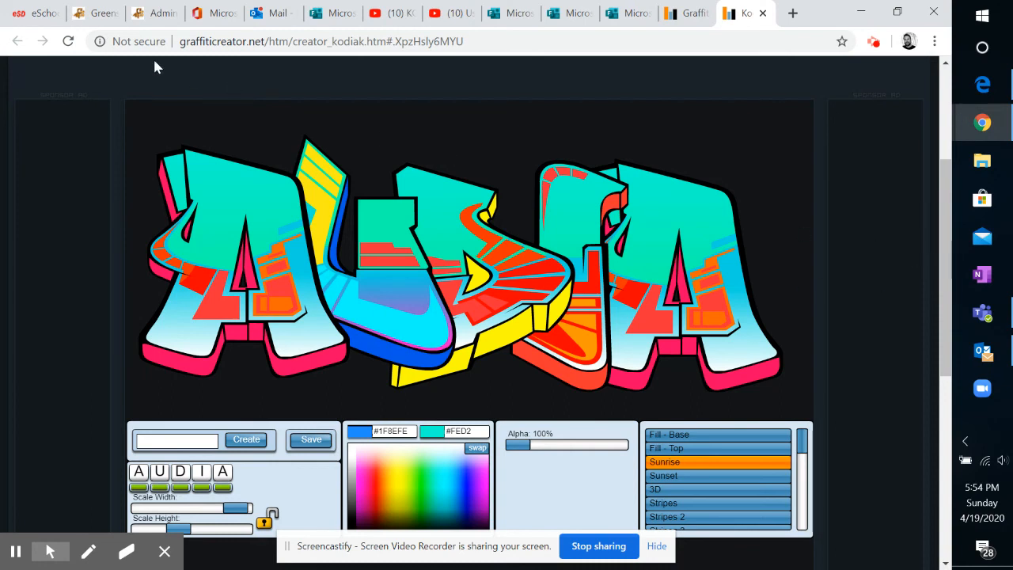
drag(935, 273, 954, 189)
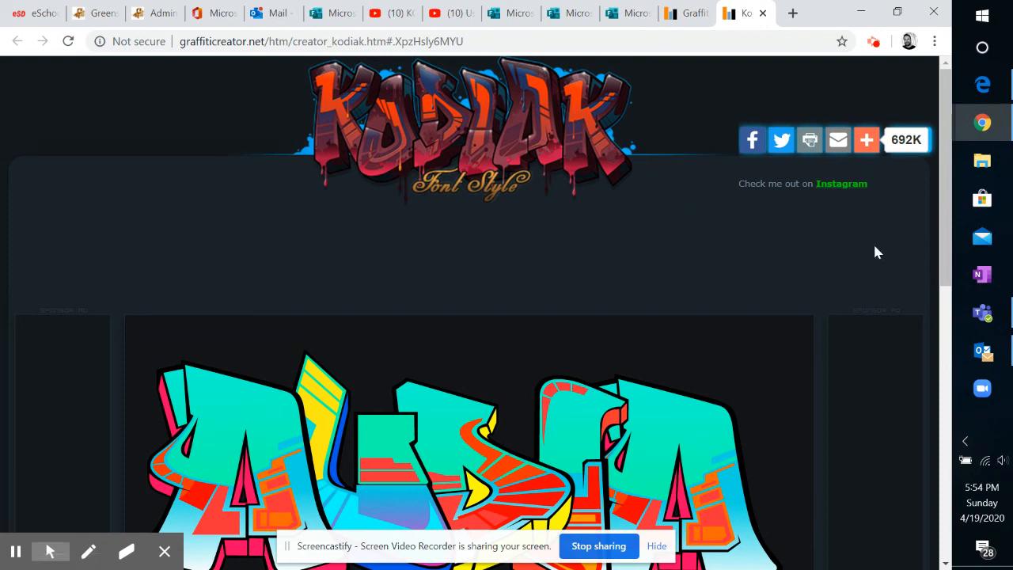
drag(943, 240, 941, 317)
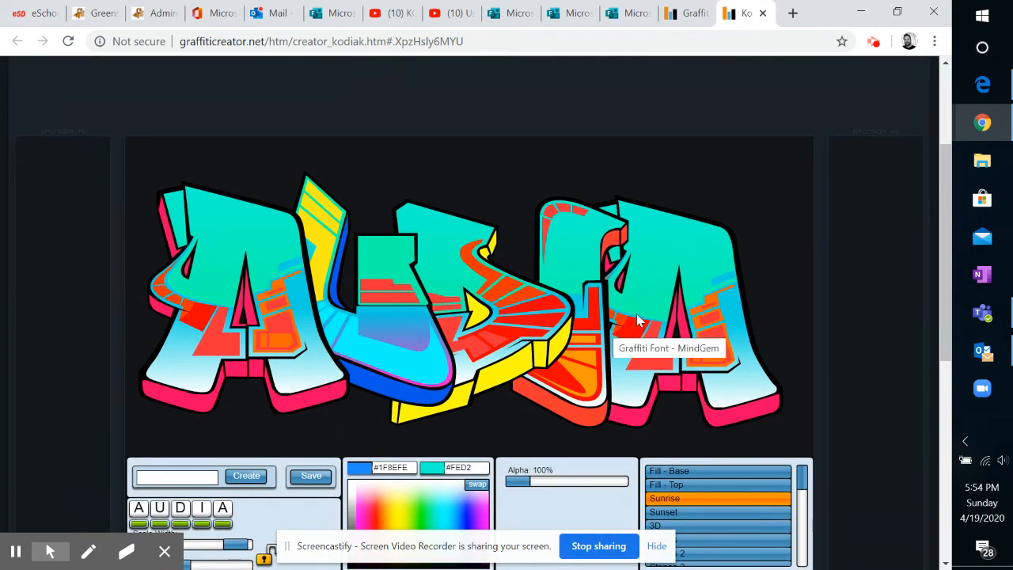